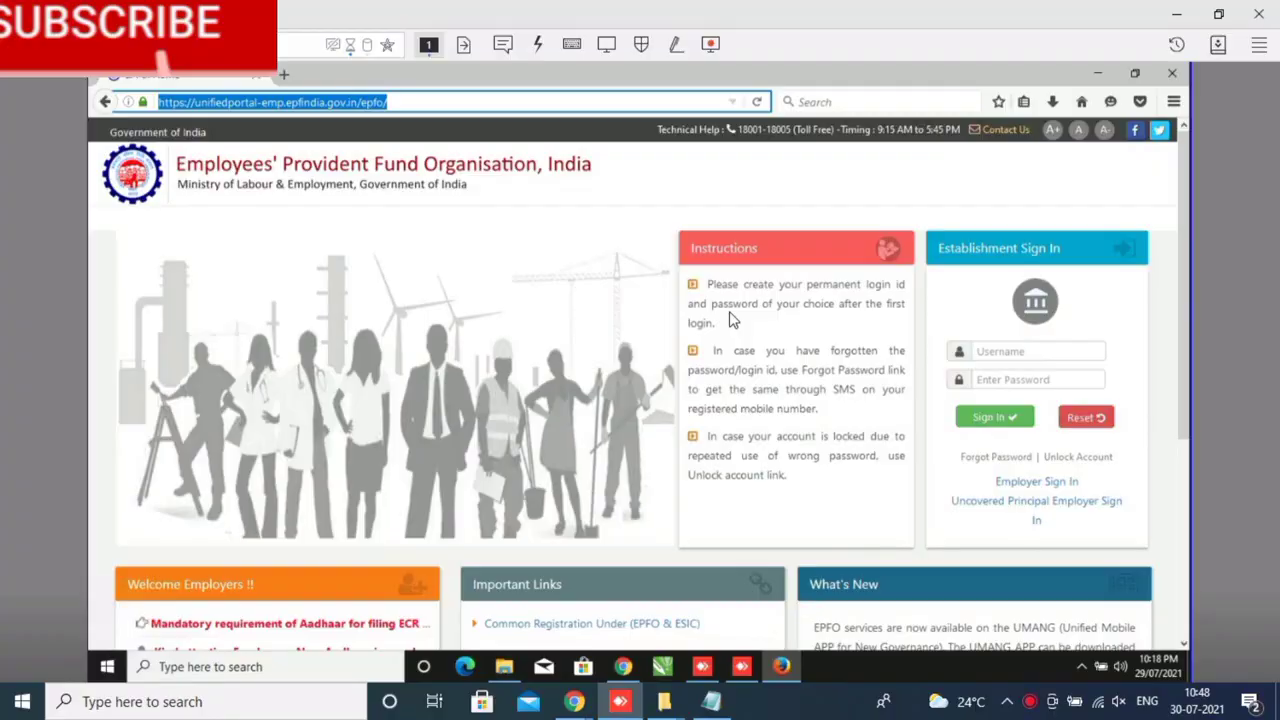
# - Enter the establishment user ID and password, correcting a typo, and sign in to the employer account
pyautogui.click(991, 352)
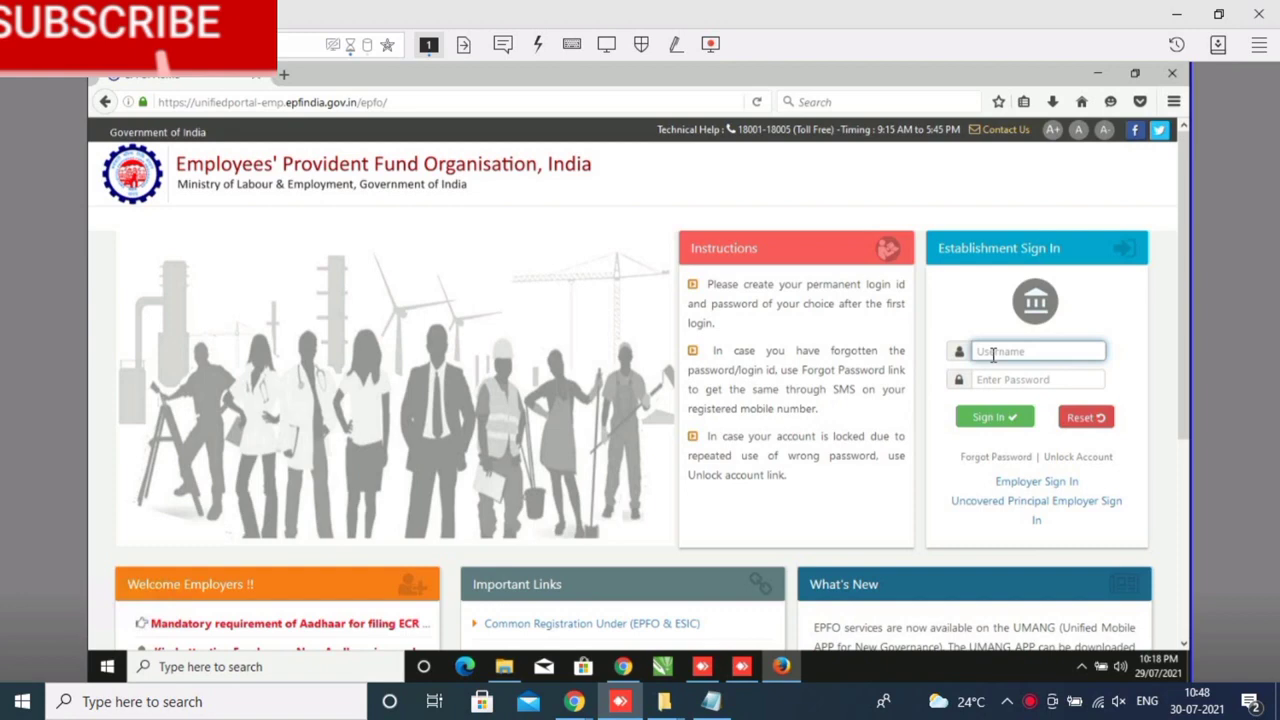
pyautogui.click(995, 357)
pyautogui.write('p')
pyautogui.press('BackSpace')
pyautogui.click(1006, 361)
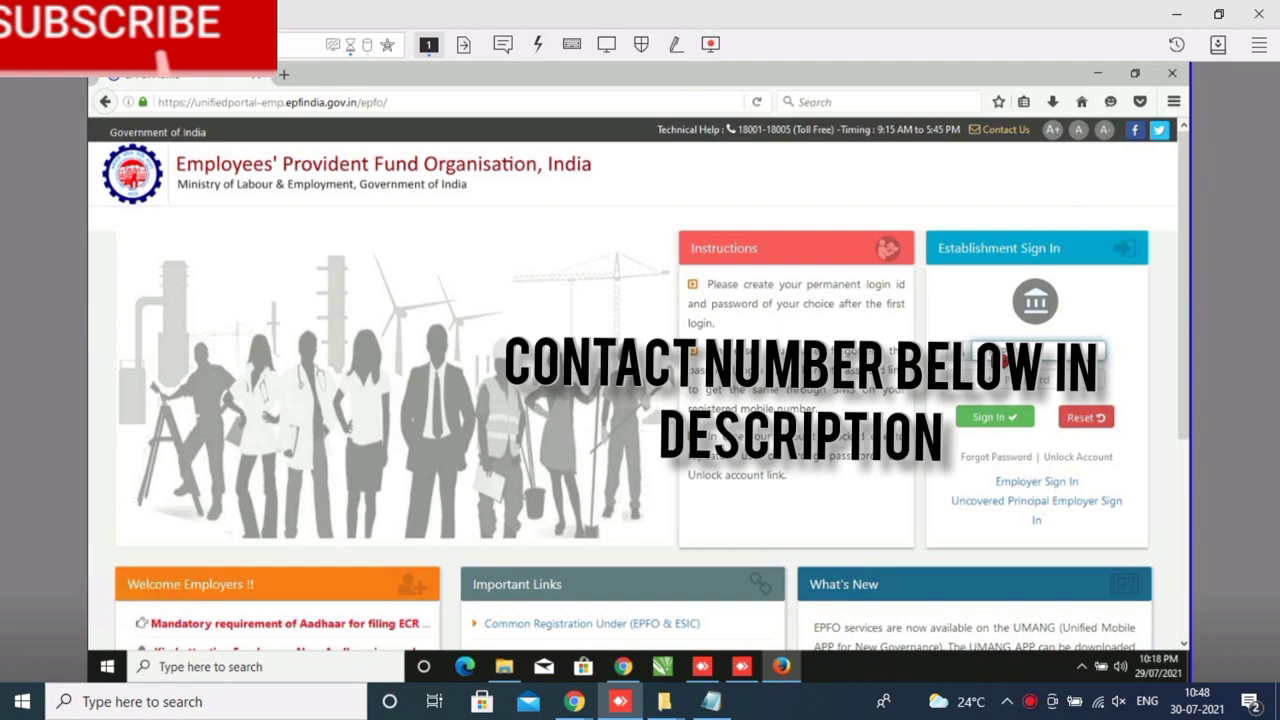
pyautogui.press('Tab')
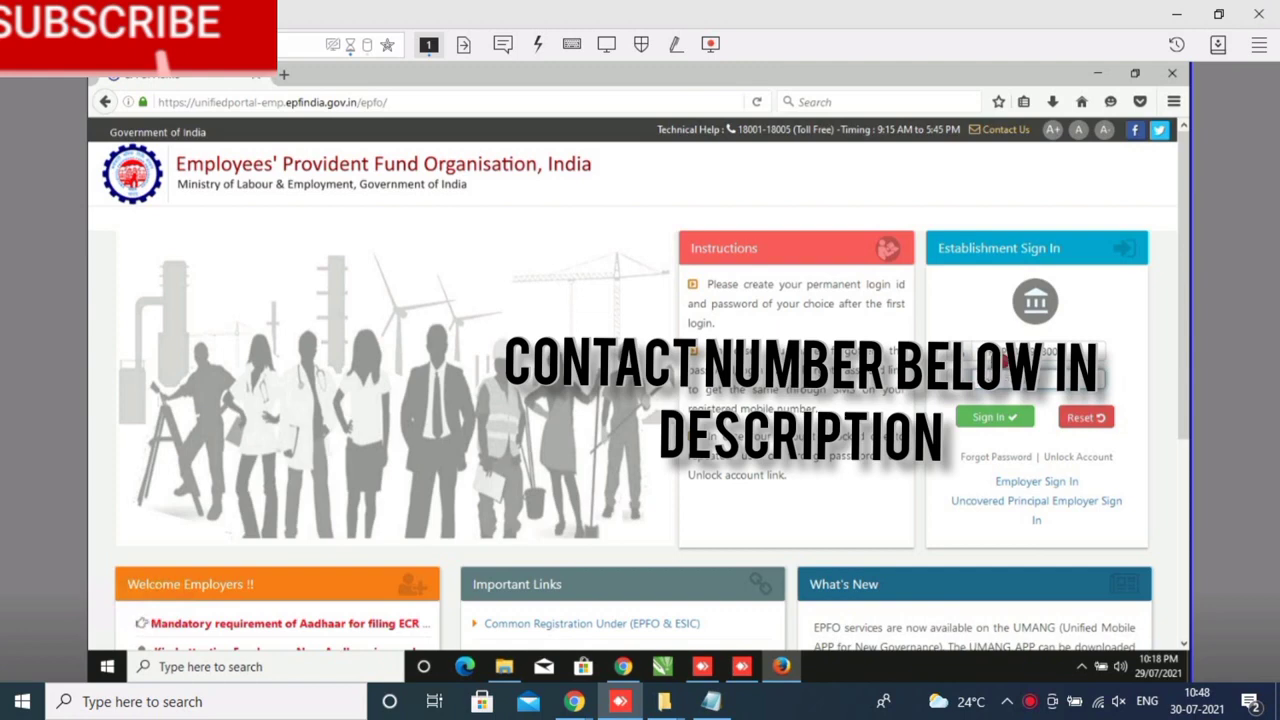
pyautogui.click(994, 417)
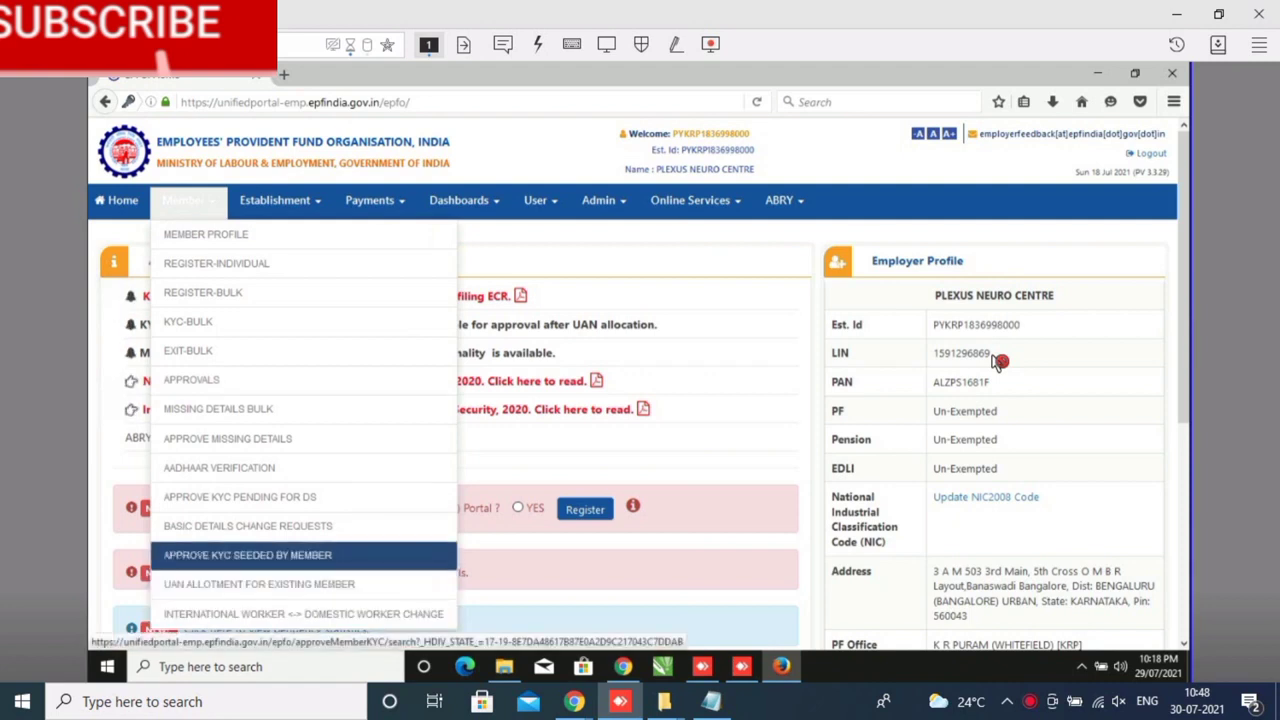
# - In Approve KYC Seeded by Member, select all six pending records and choose Approve using DSC
pyautogui.click(247, 554)
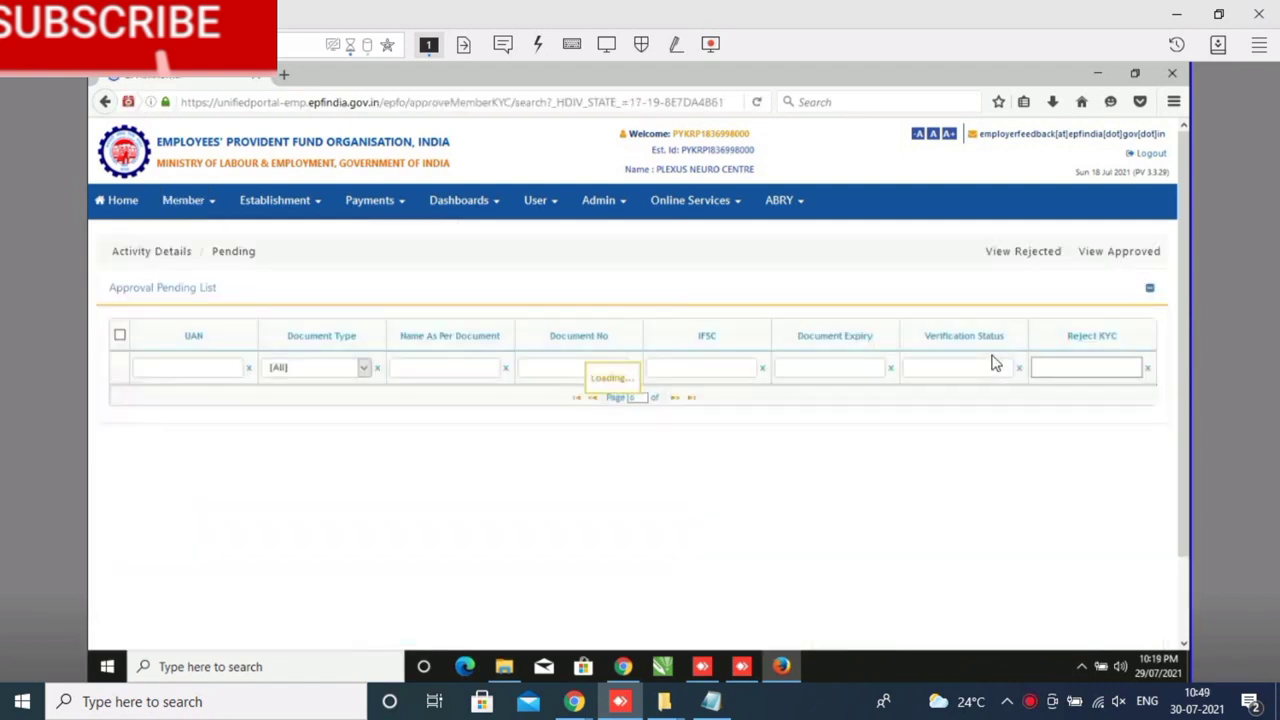
pyautogui.click(119, 335)
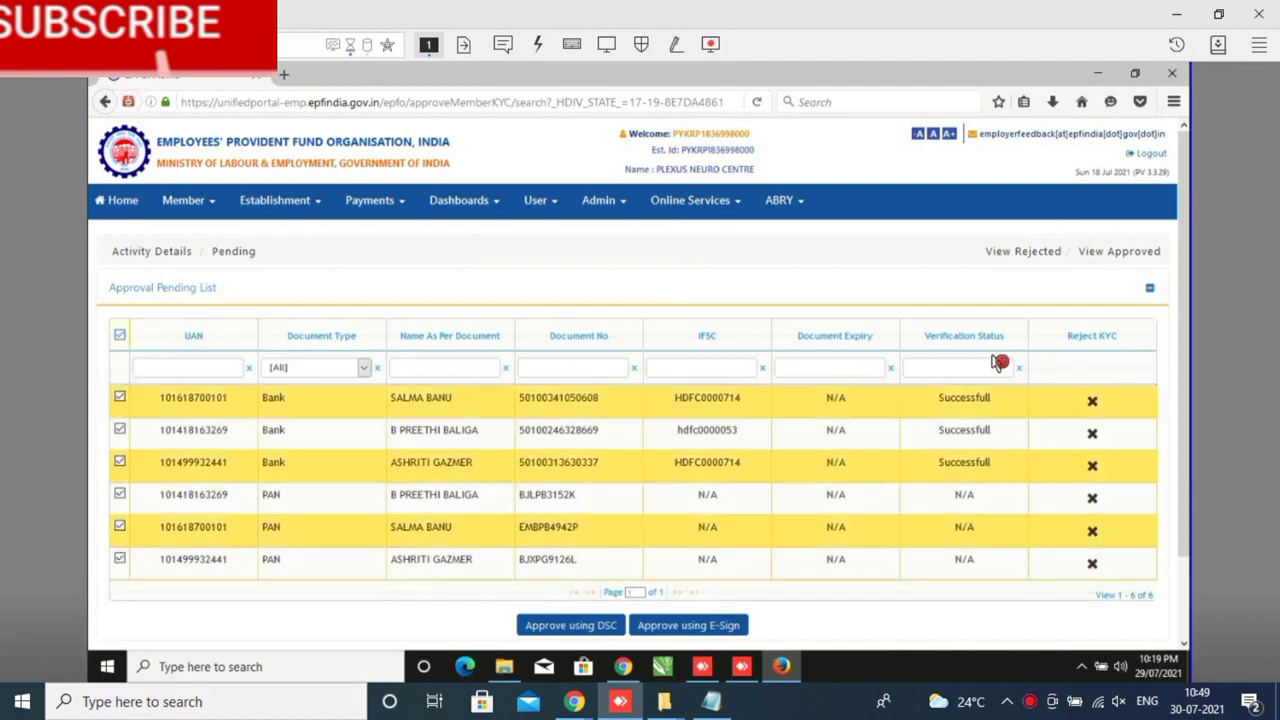
pyautogui.click(688, 625)
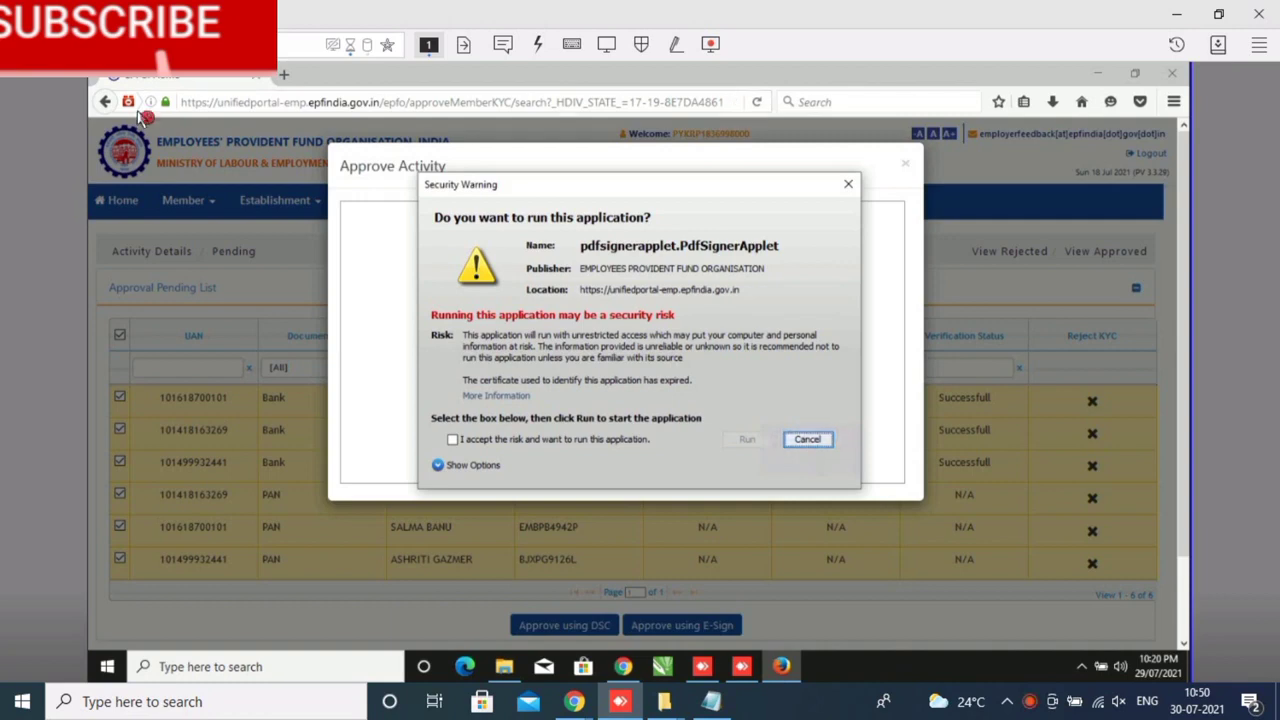
# - Accept the risk in the Java Security Warning and run the PdfSignerApplet
pyautogui.hotkey('shift', 'Tab')
pyautogui.press('space')
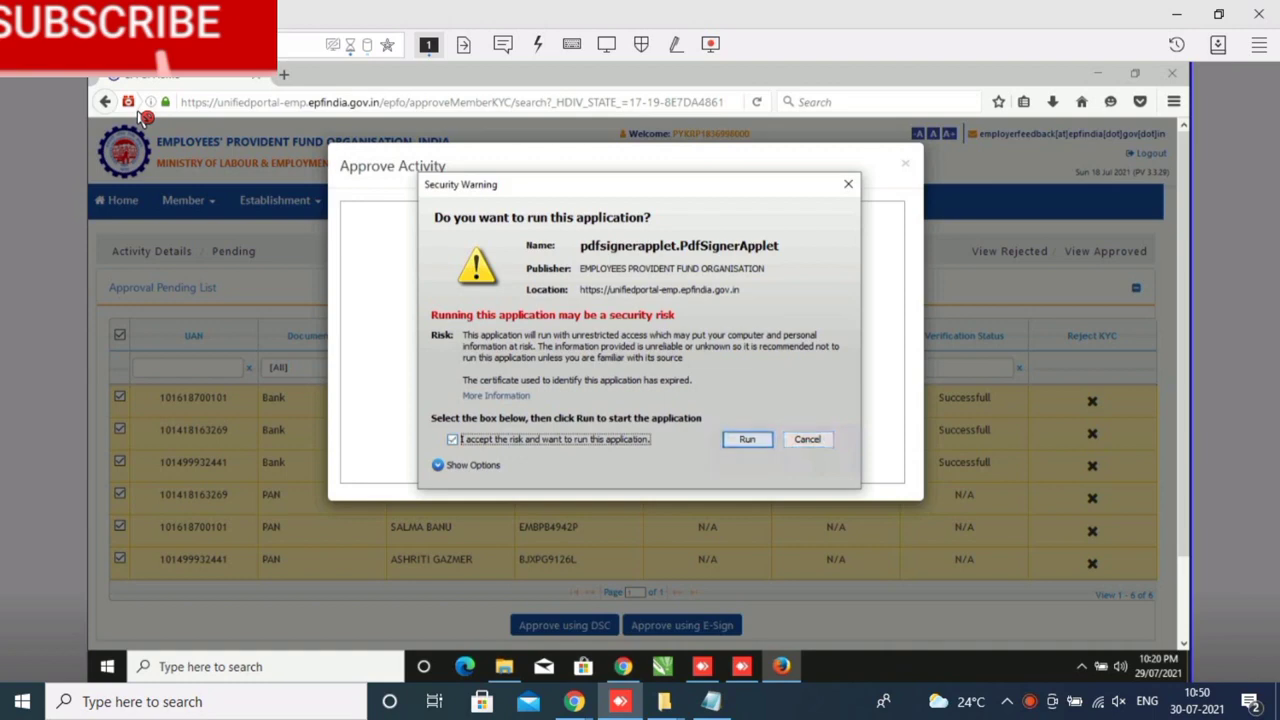
pyautogui.press('Return')
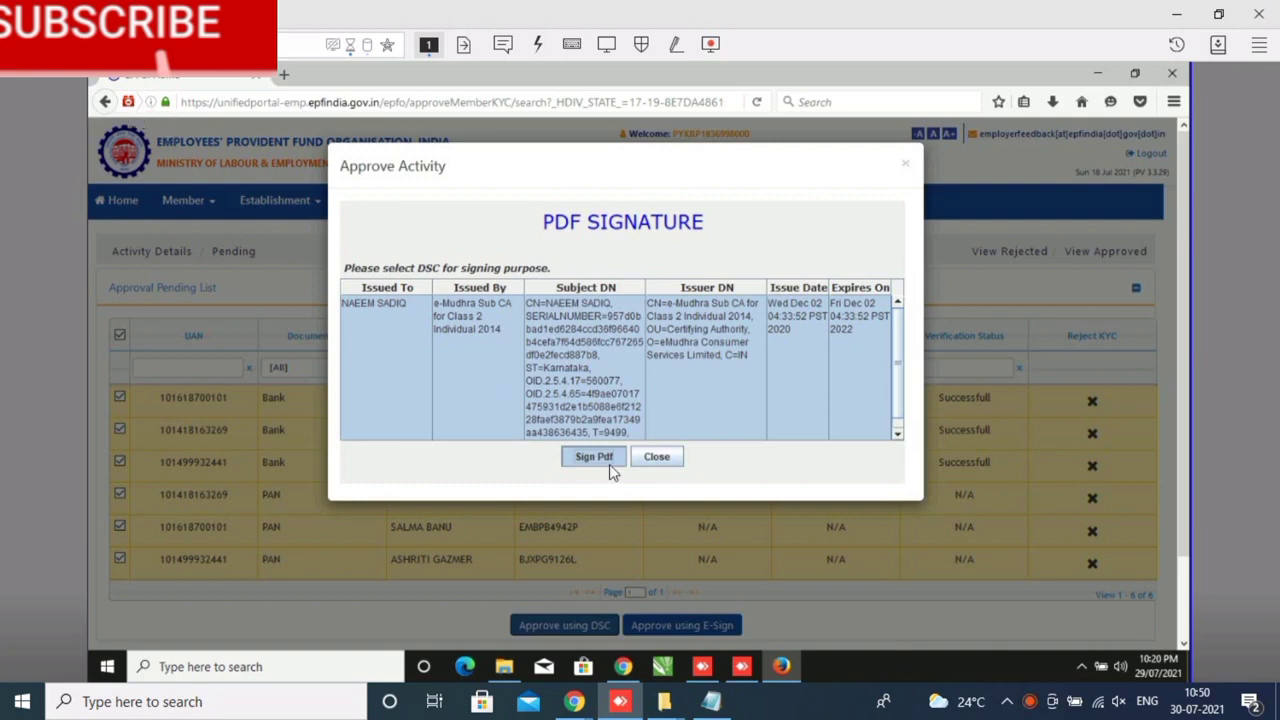
# - Log in to the ePass2003 token in Entersafe PKI Manager with the user PIN, then return to Firefox
pyautogui.click(1082, 666)
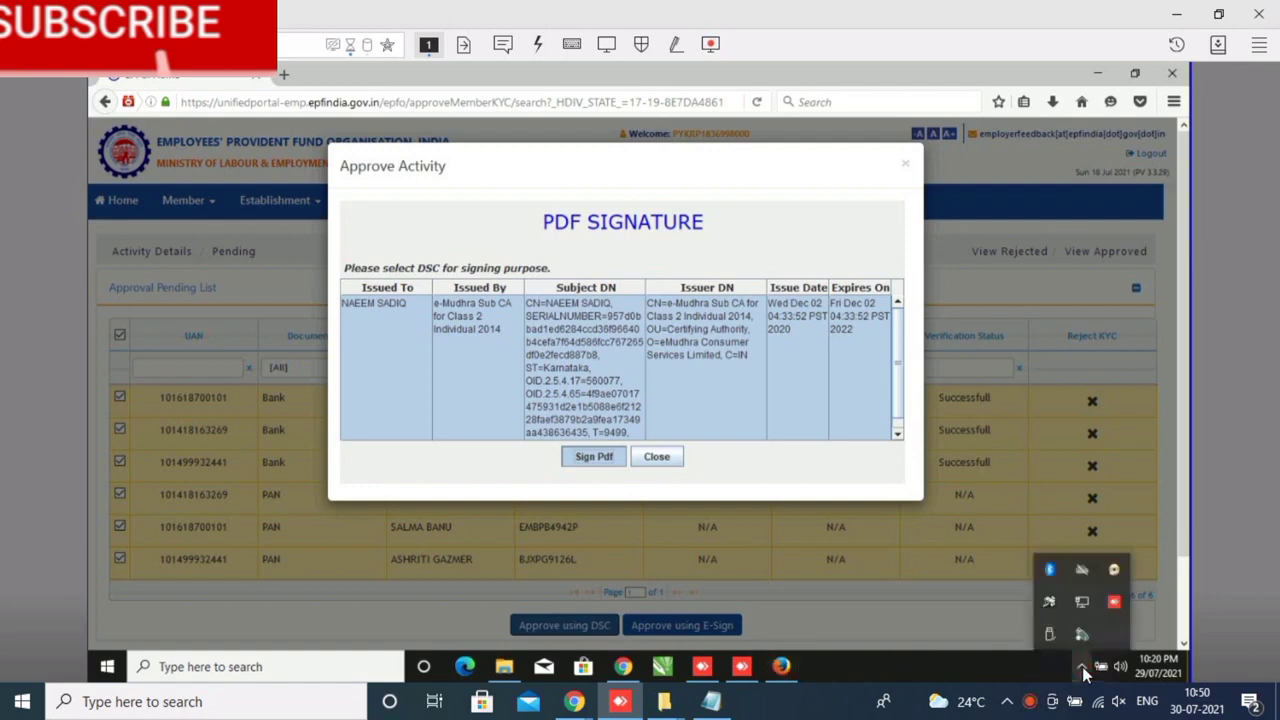
pyautogui.click(1086, 634)
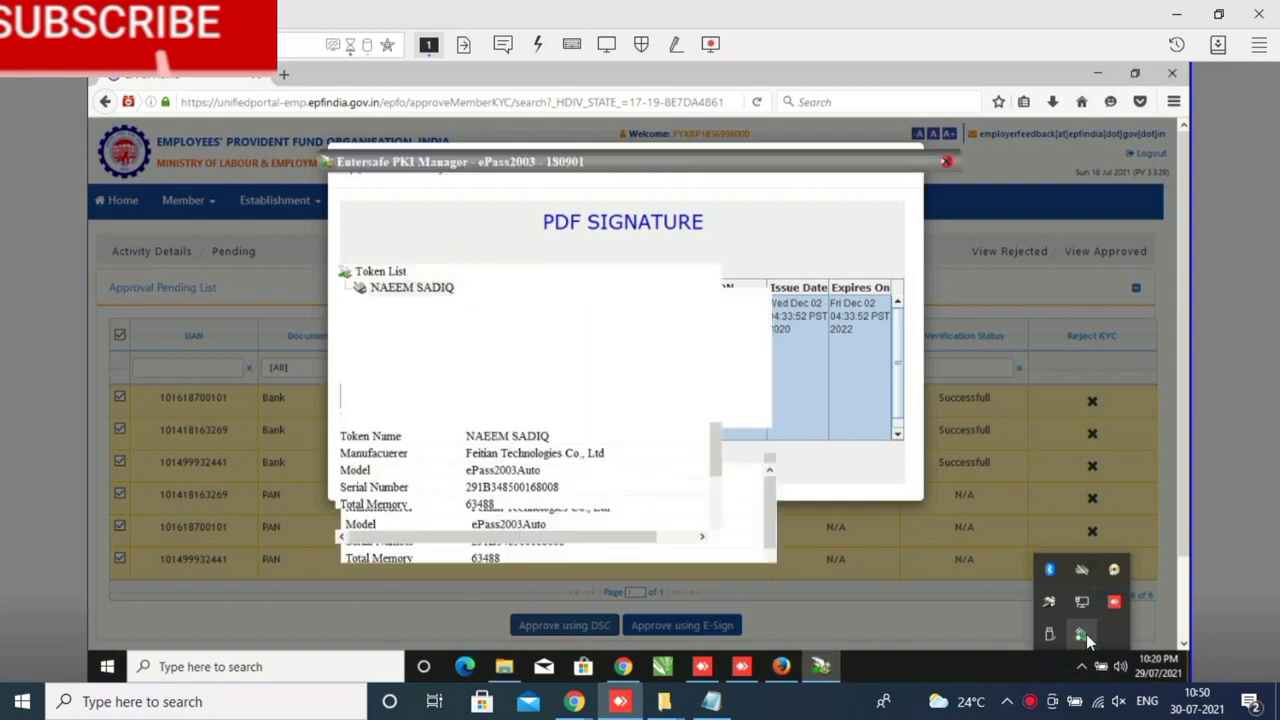
pyautogui.click(806, 218)
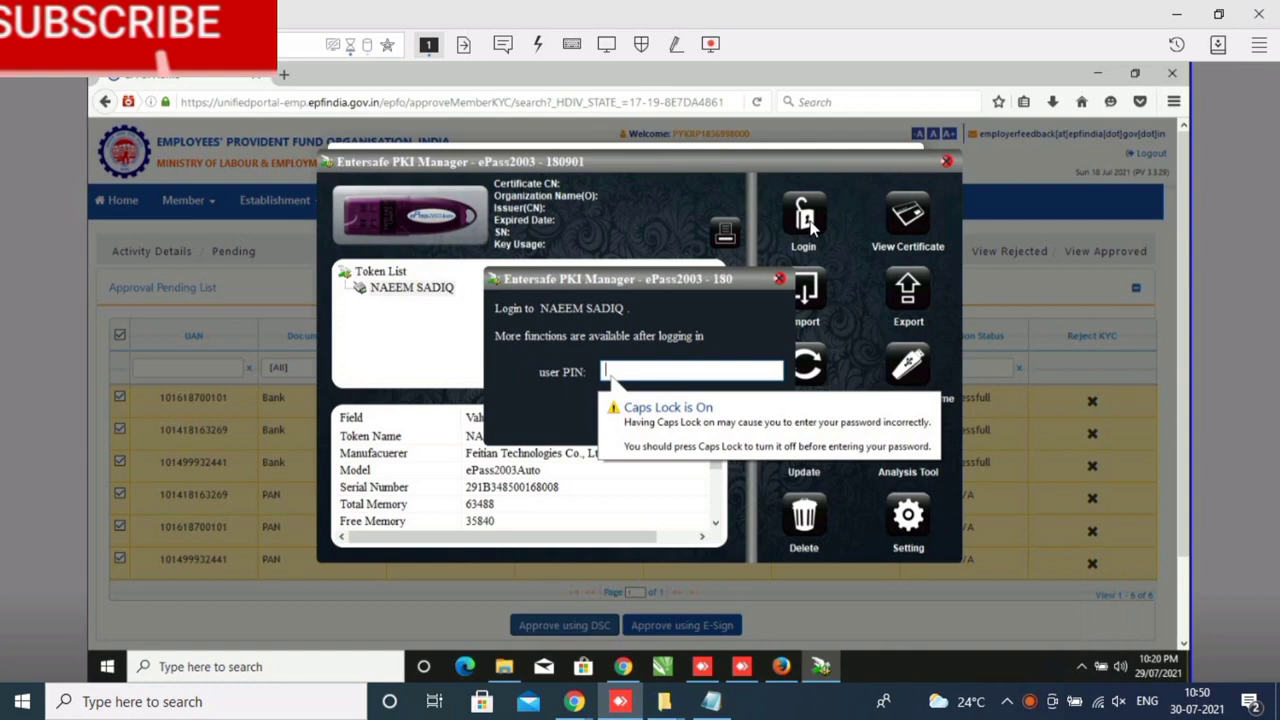
pyautogui.write('1')
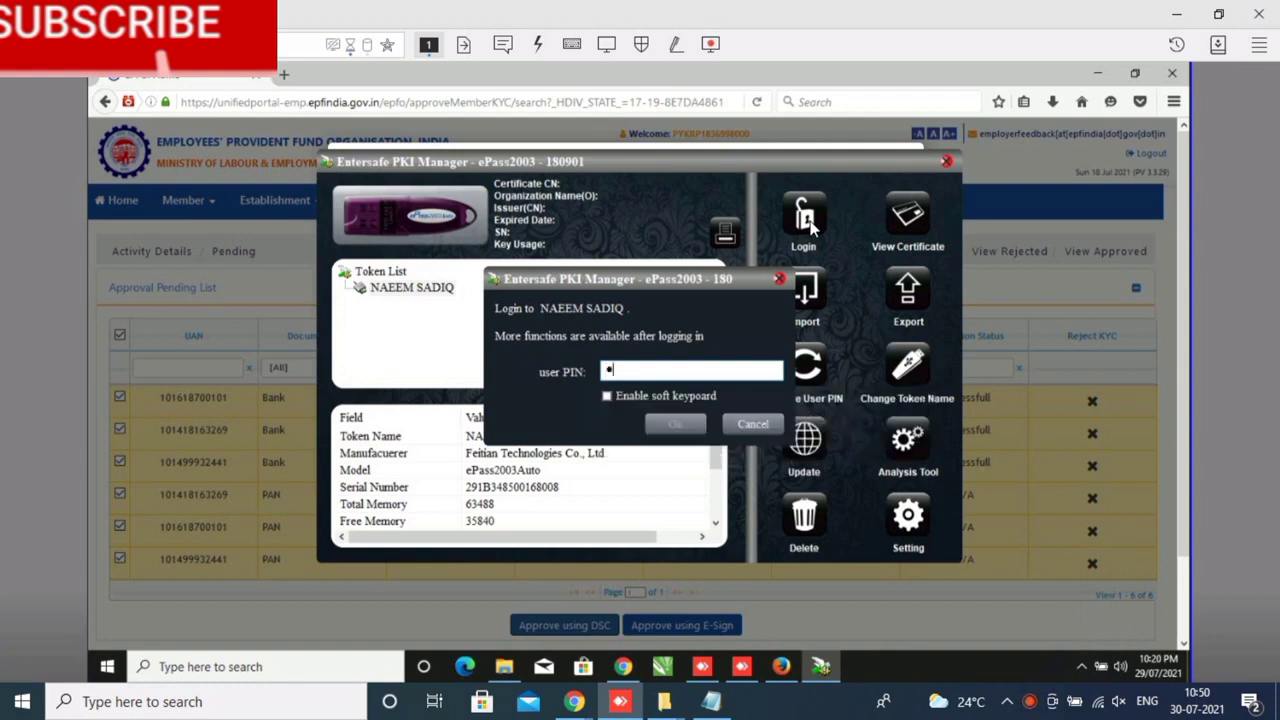
pyautogui.press('BackSpace')
pyautogui.press('Return')
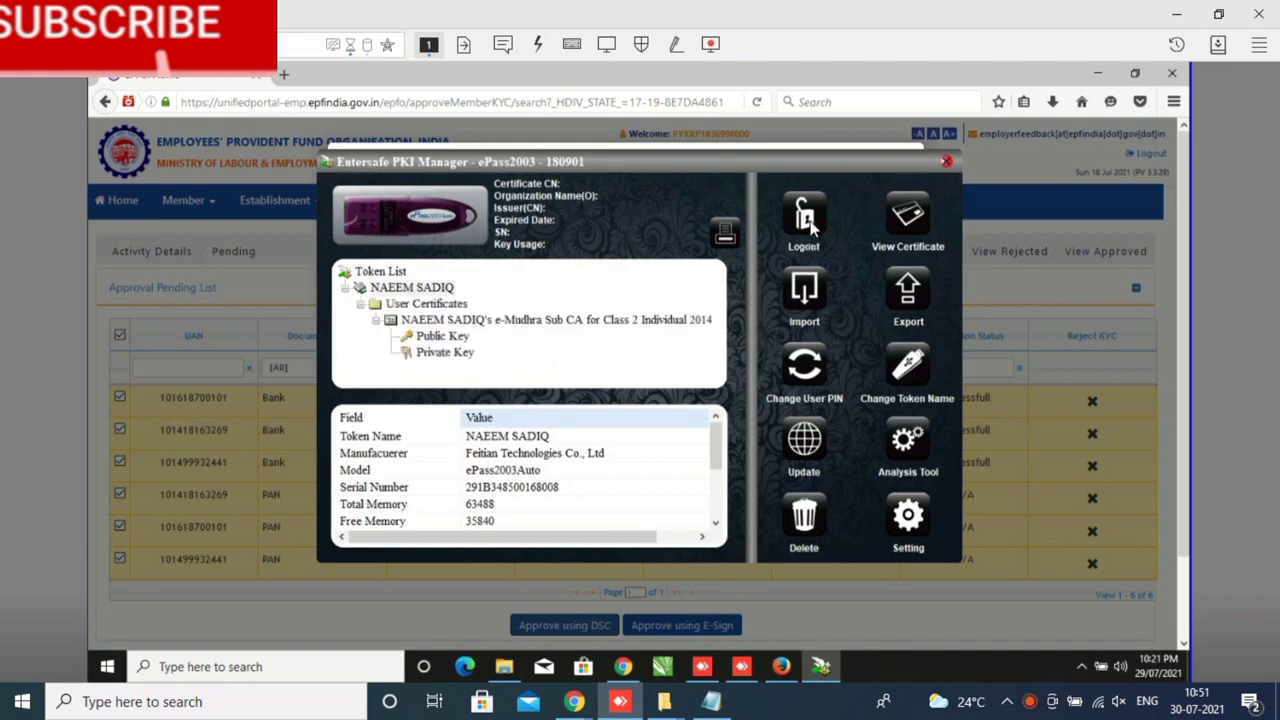
pyautogui.click(533, 146)
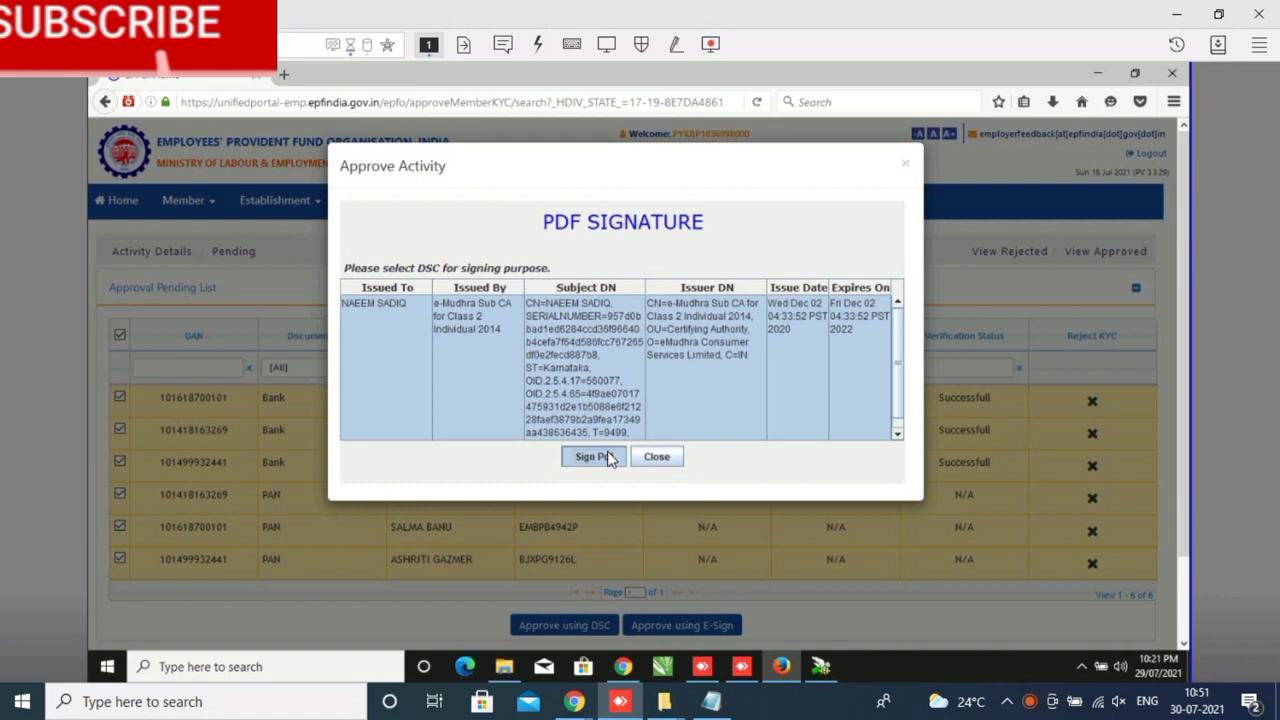
# - Attempt Sign Pdf with the DSC, dismiss the unexpected error, and minimise Firefox
pyautogui.click(609, 458)
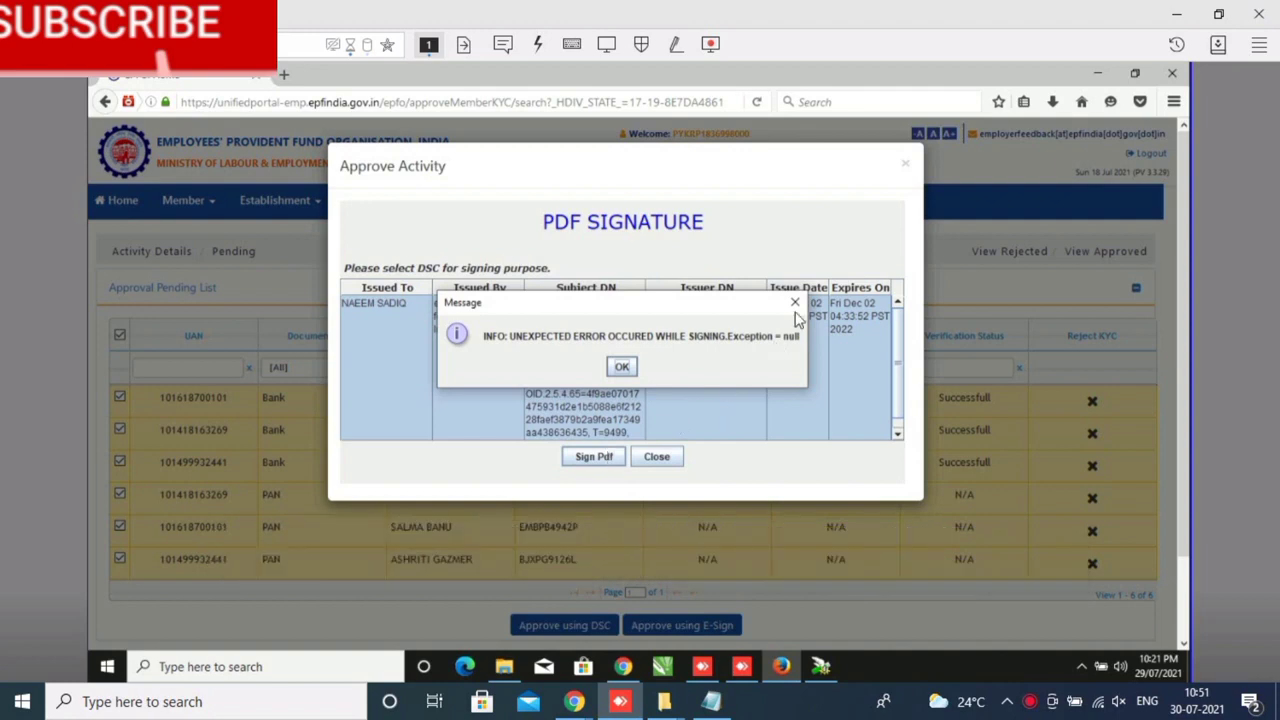
pyautogui.click(621, 368)
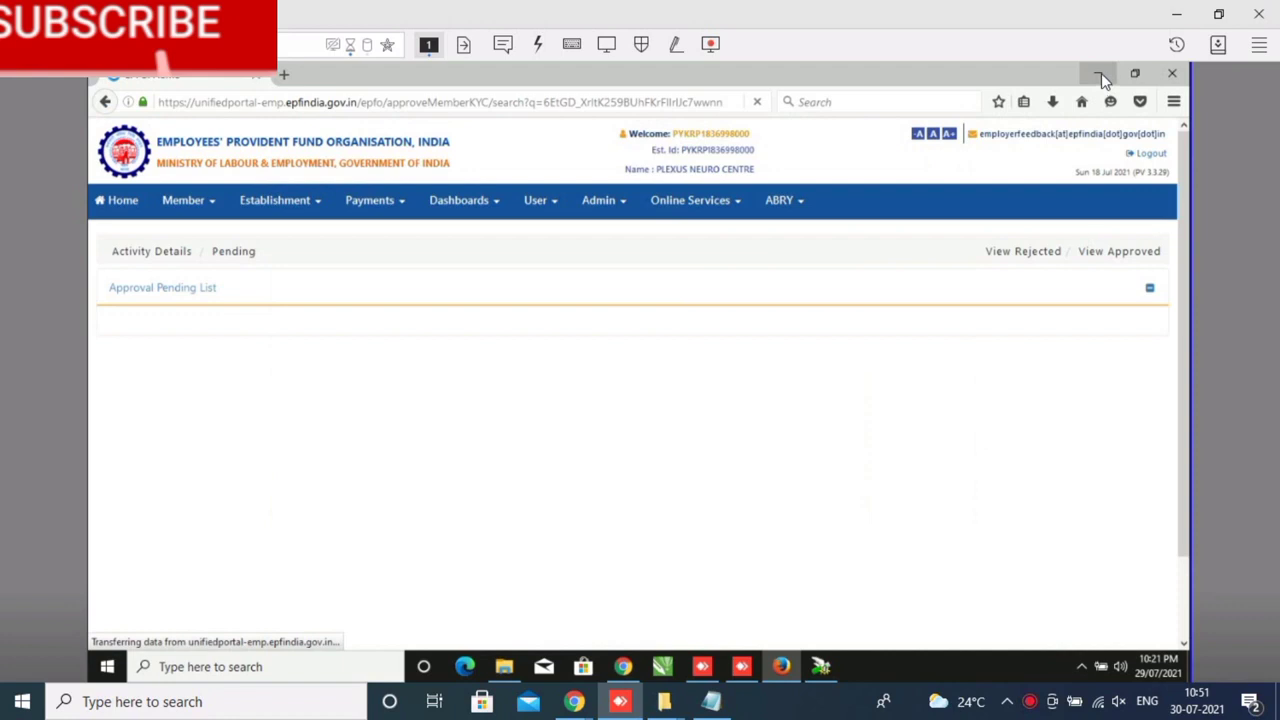
pyautogui.click(1100, 75)
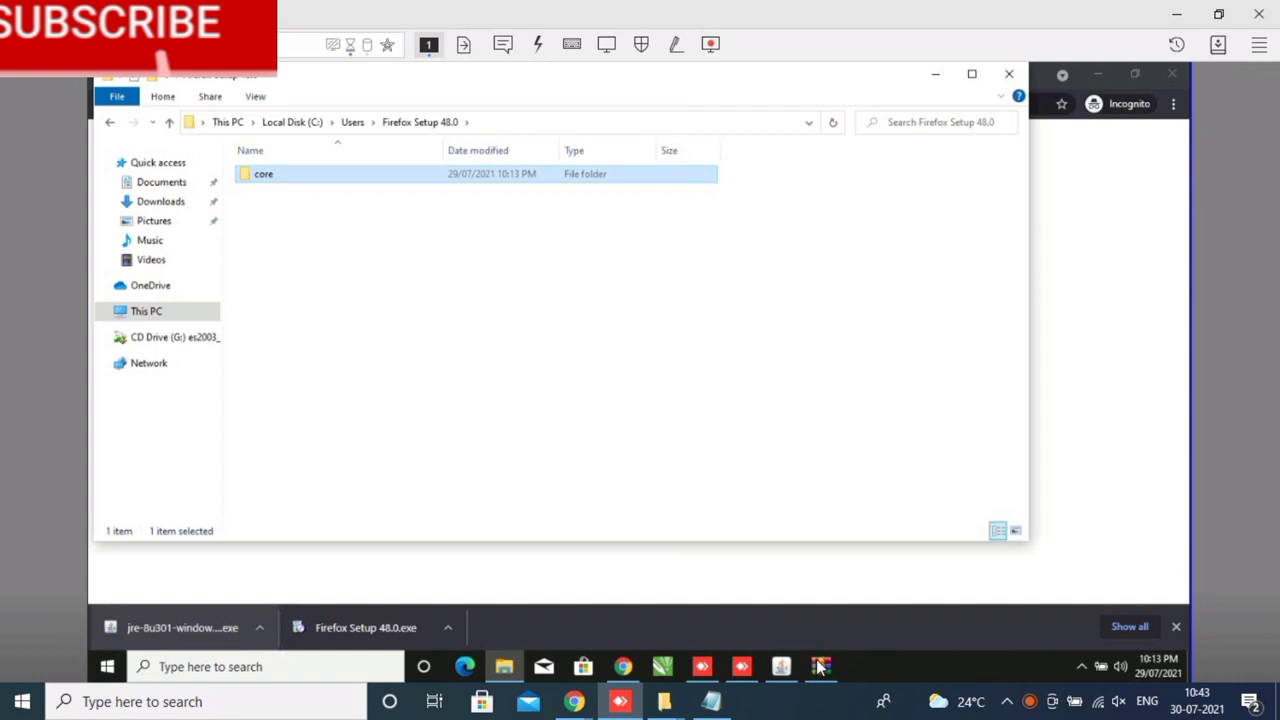
# - Refresh the Firefox Setup 48.0 folder and launch firefox from its core subfolder
pyautogui.click(820, 666)
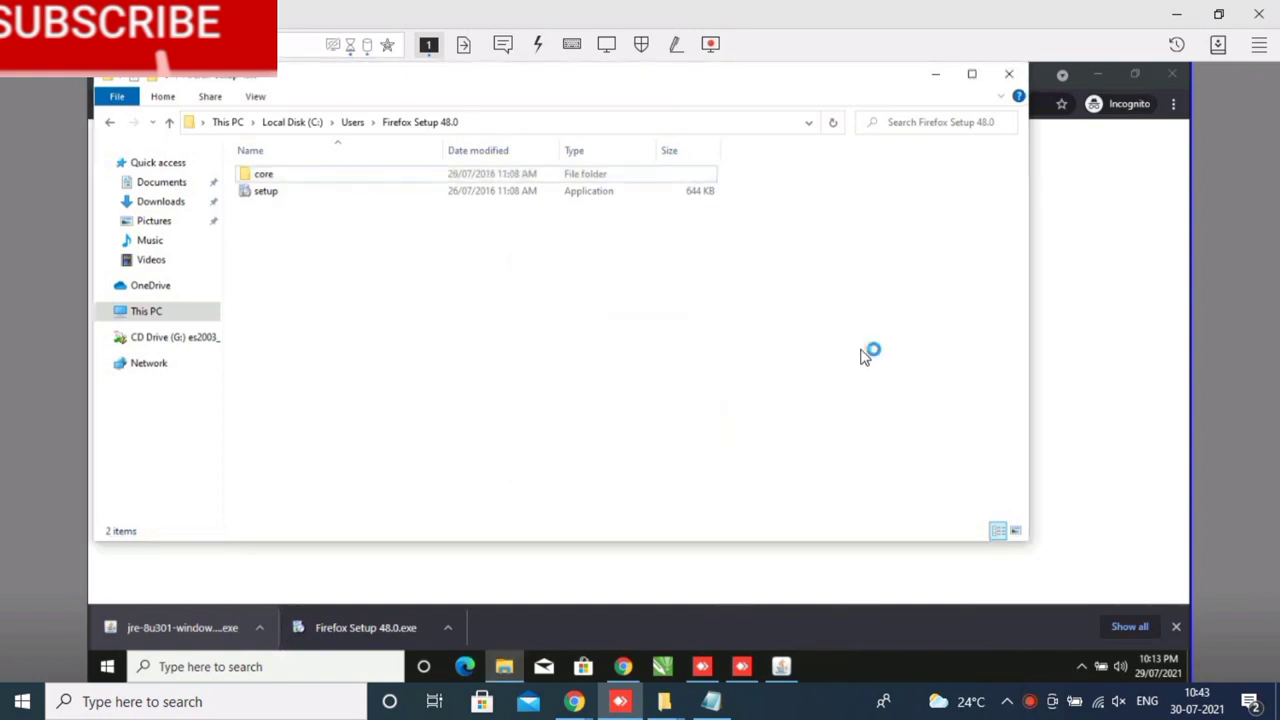
pyautogui.rightClick(861, 351)
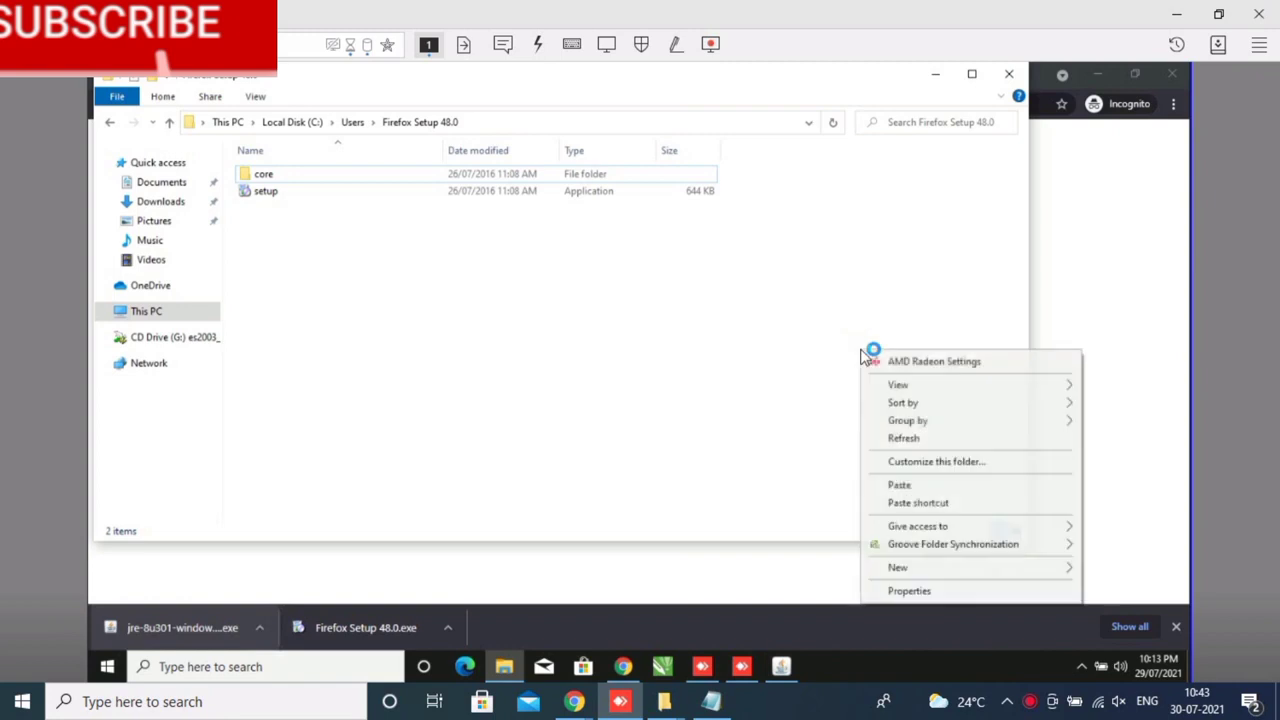
pyautogui.click(900, 438)
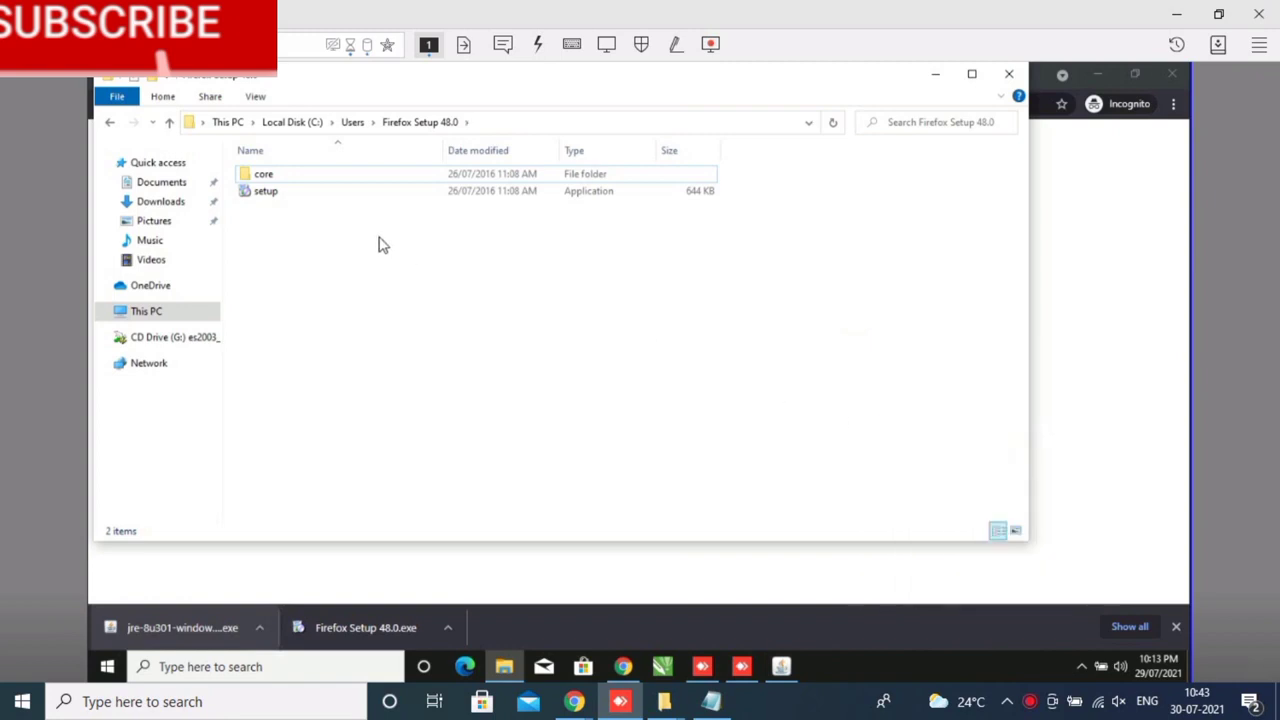
pyautogui.doubleClick(337, 172)
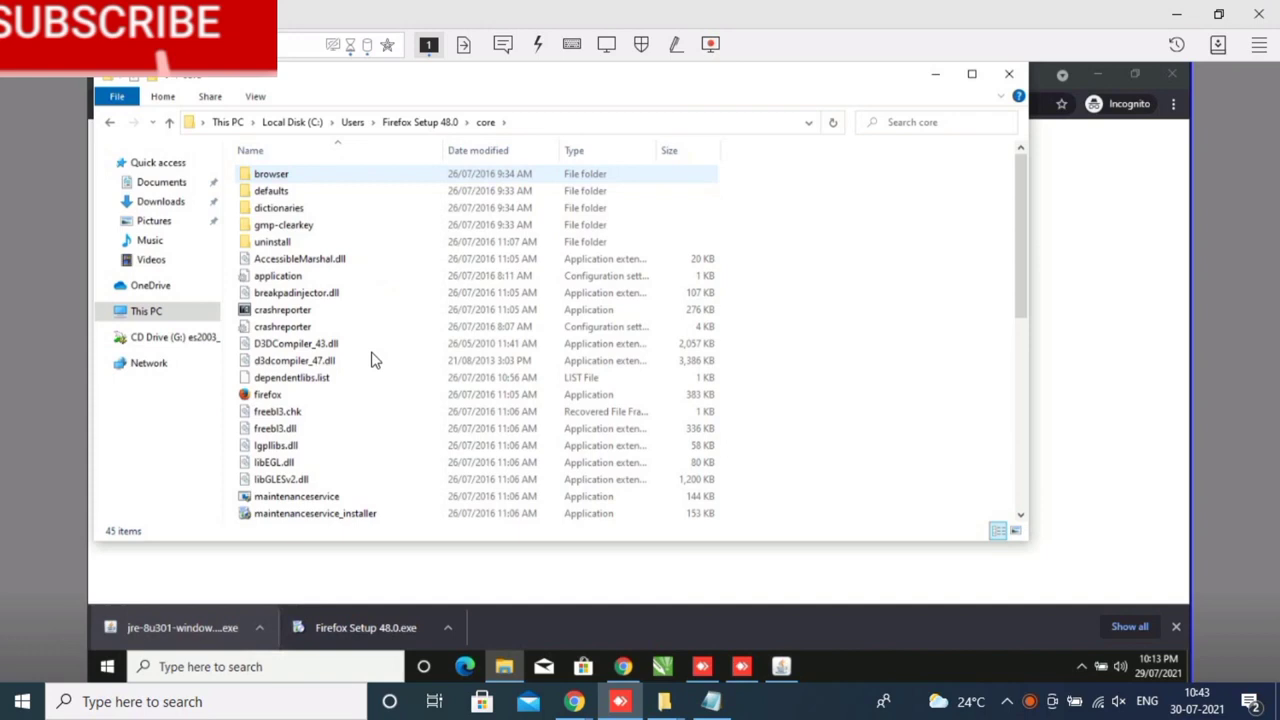
pyautogui.doubleClick(293, 396)
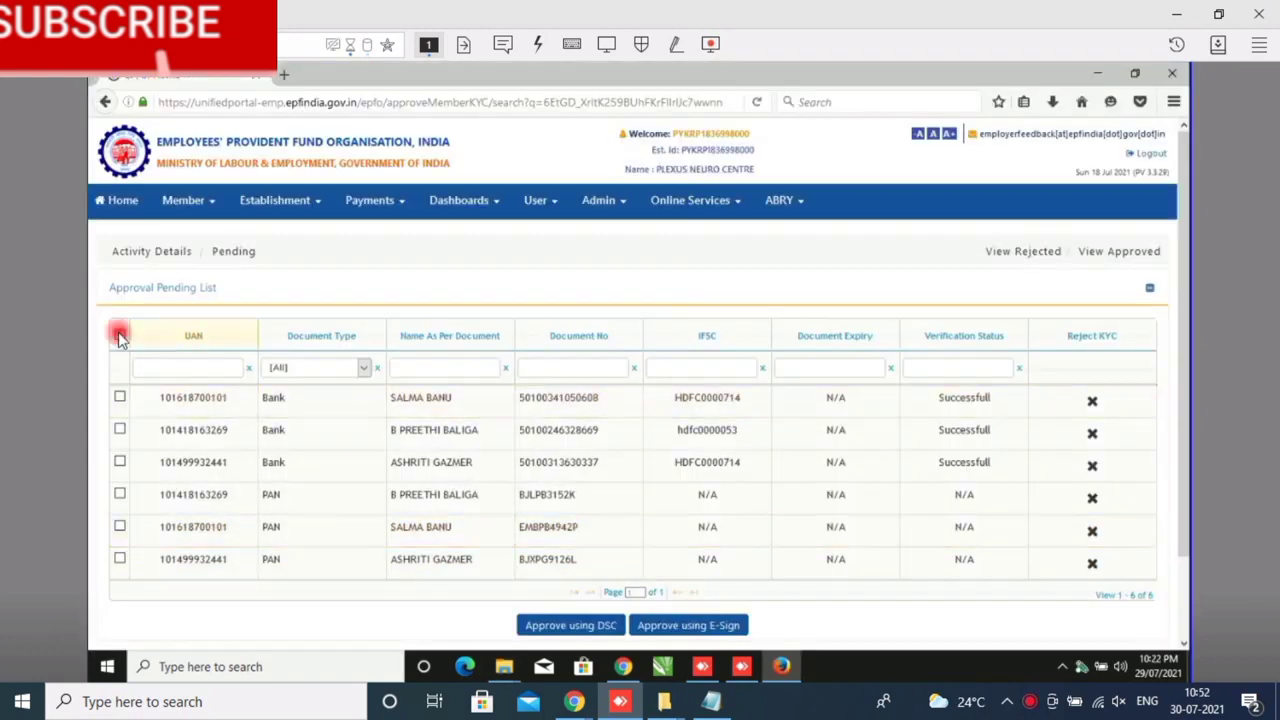
# - Select all six KYC records, confirm Approve using DSC, and keep allowing Java on the portal
pyautogui.click(119, 335)
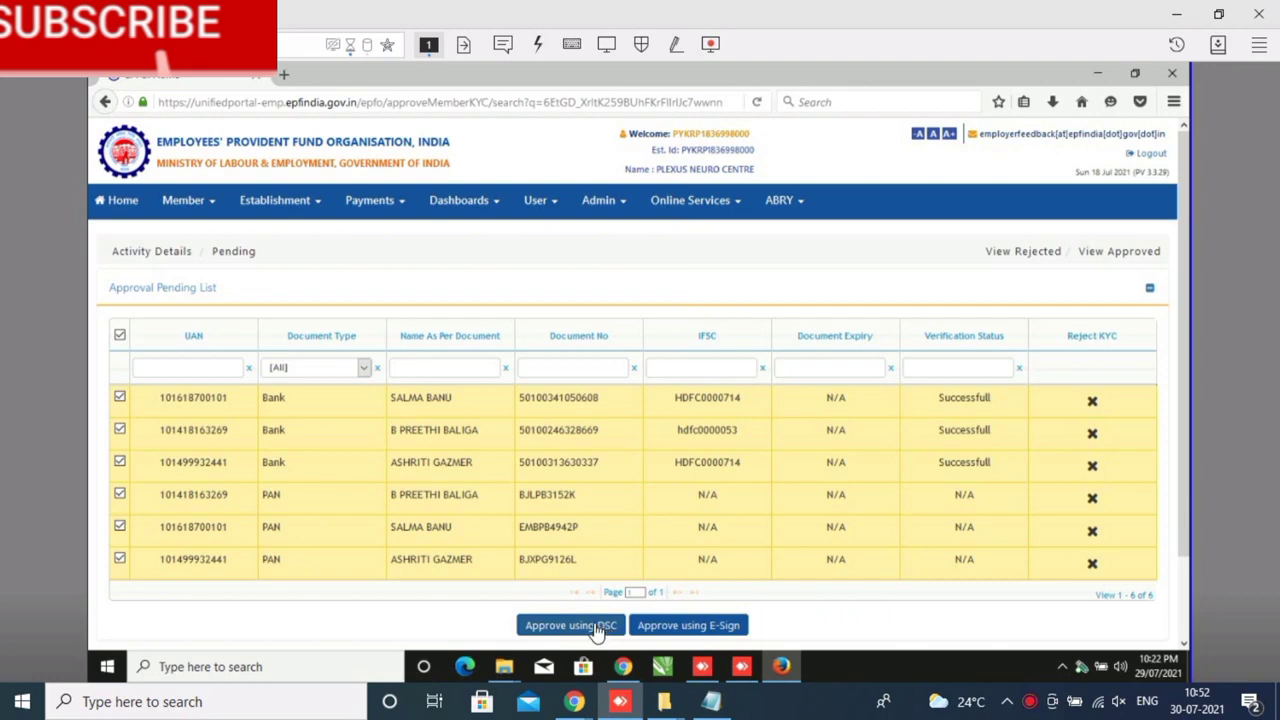
pyautogui.click(594, 624)
pyautogui.click(683, 364)
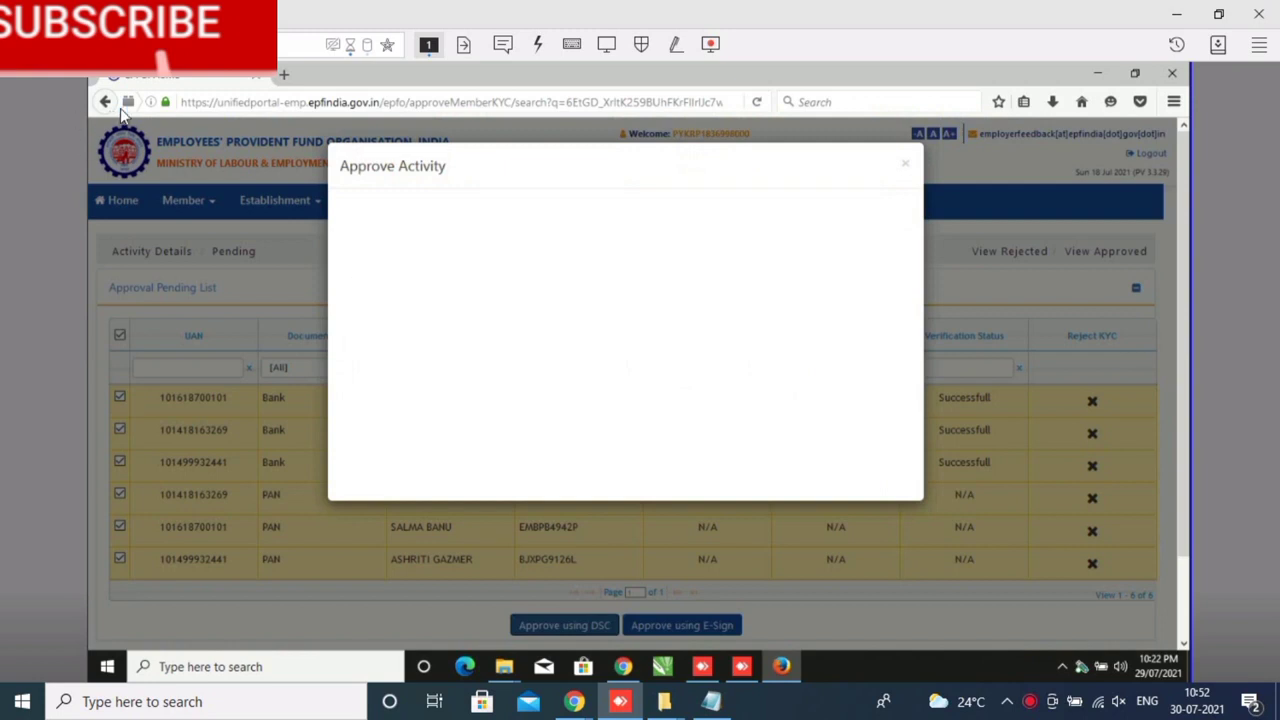
pyautogui.click(128, 104)
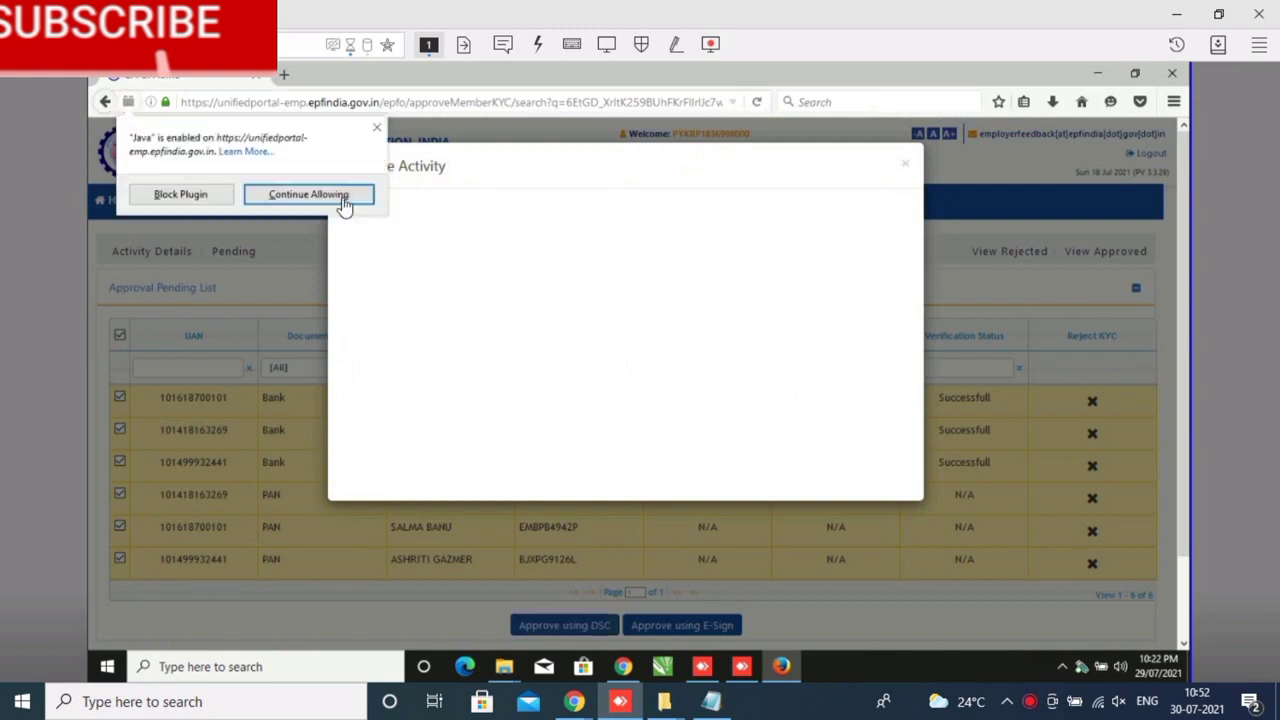
pyautogui.click(338, 196)
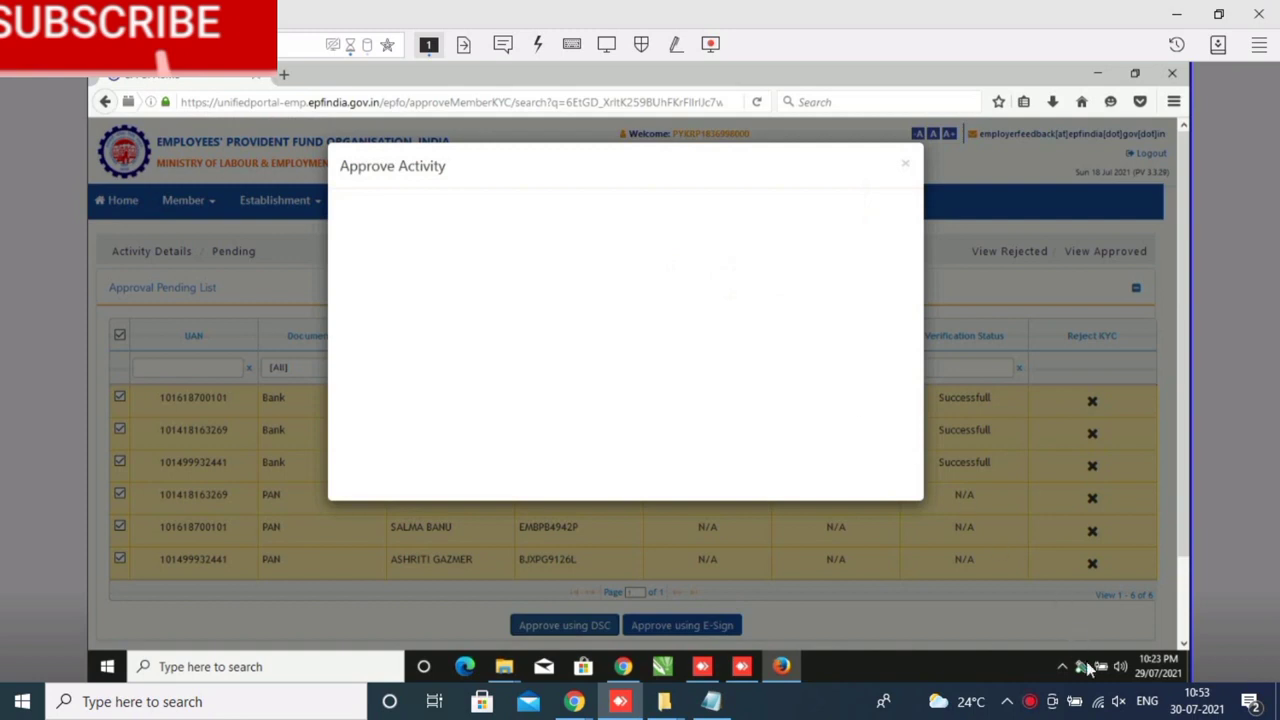
pyautogui.click(1082, 667)
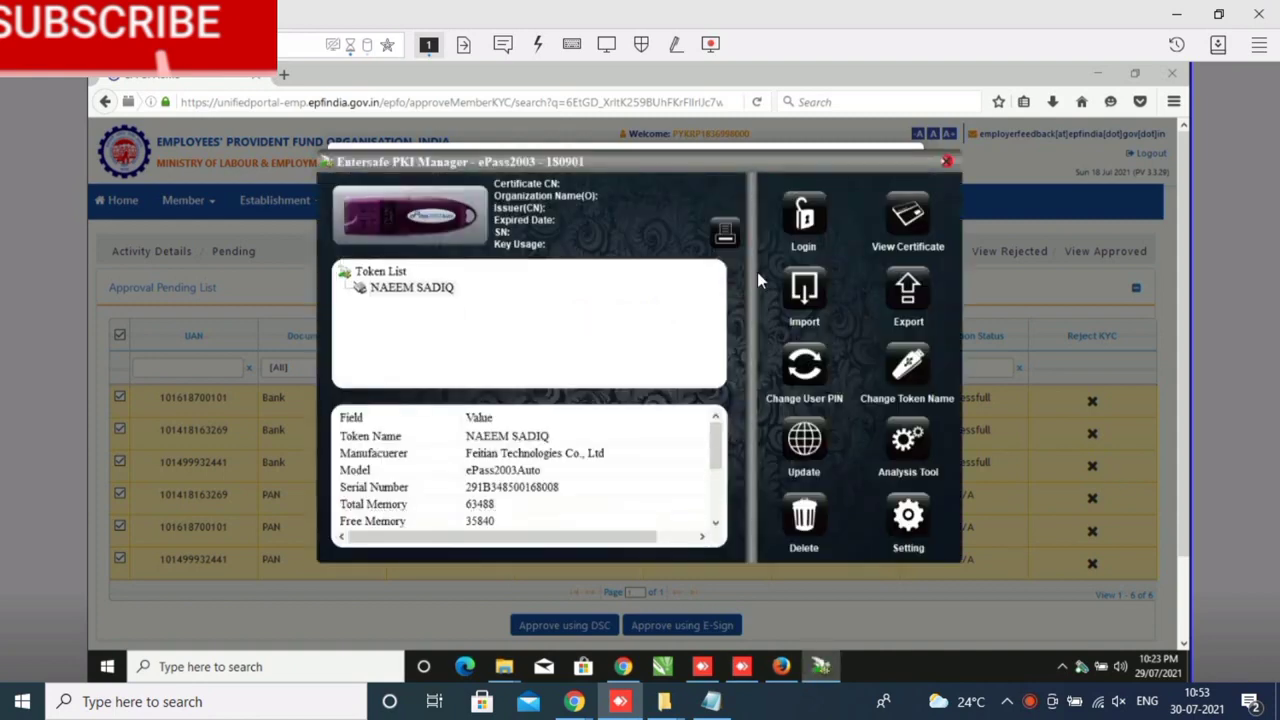
# - Log in to the DSC token with the user PIN and allow the PdfSignerApplet to run
pyautogui.click(805, 220)
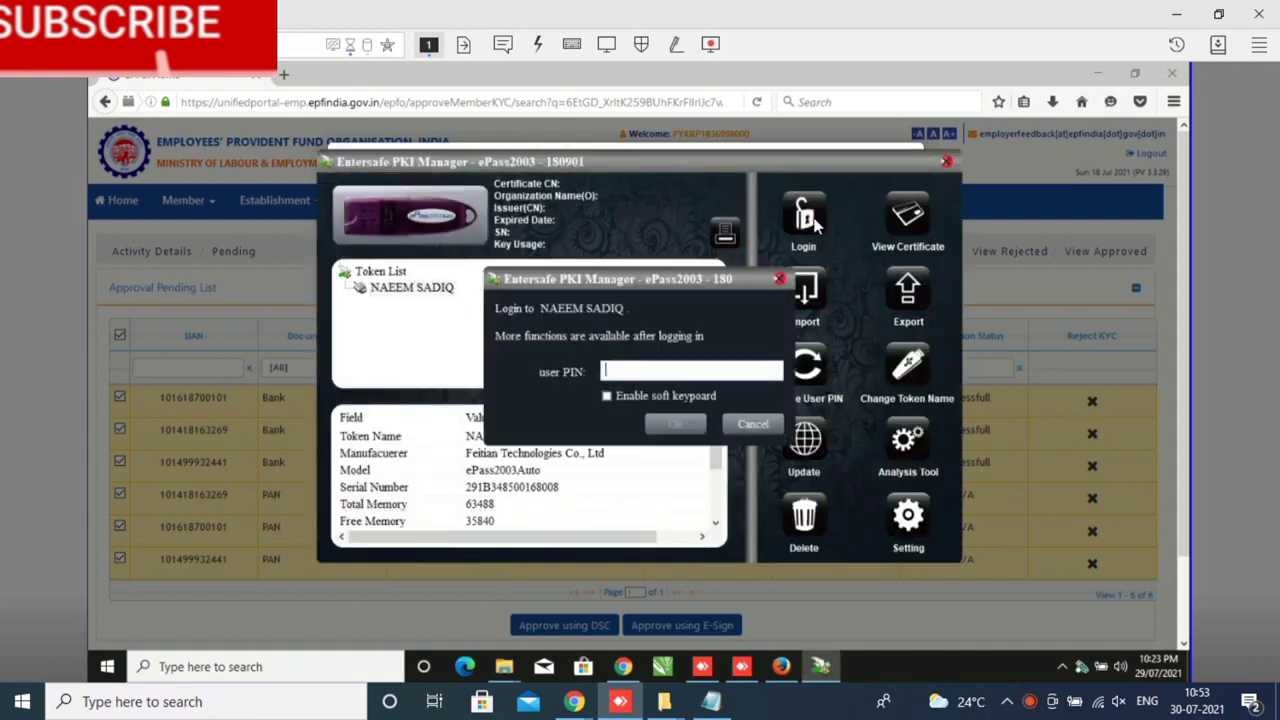
pyautogui.press('Return')
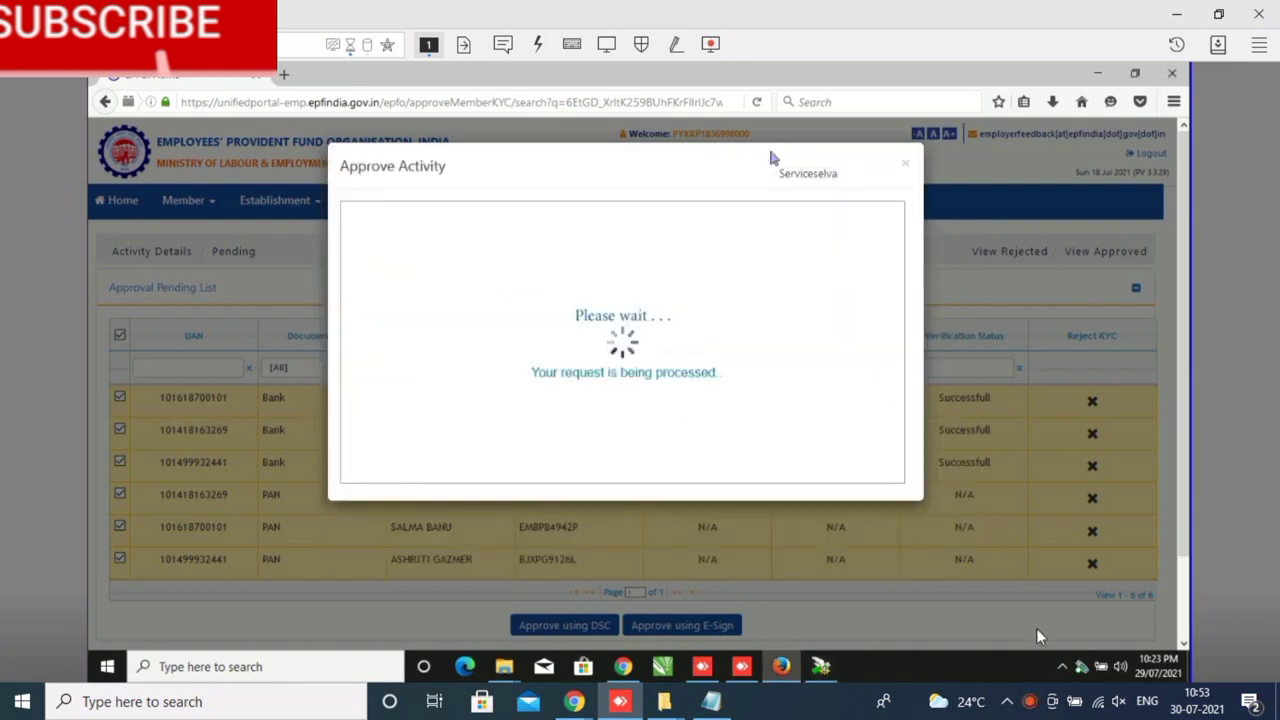
pyautogui.click(1076, 672)
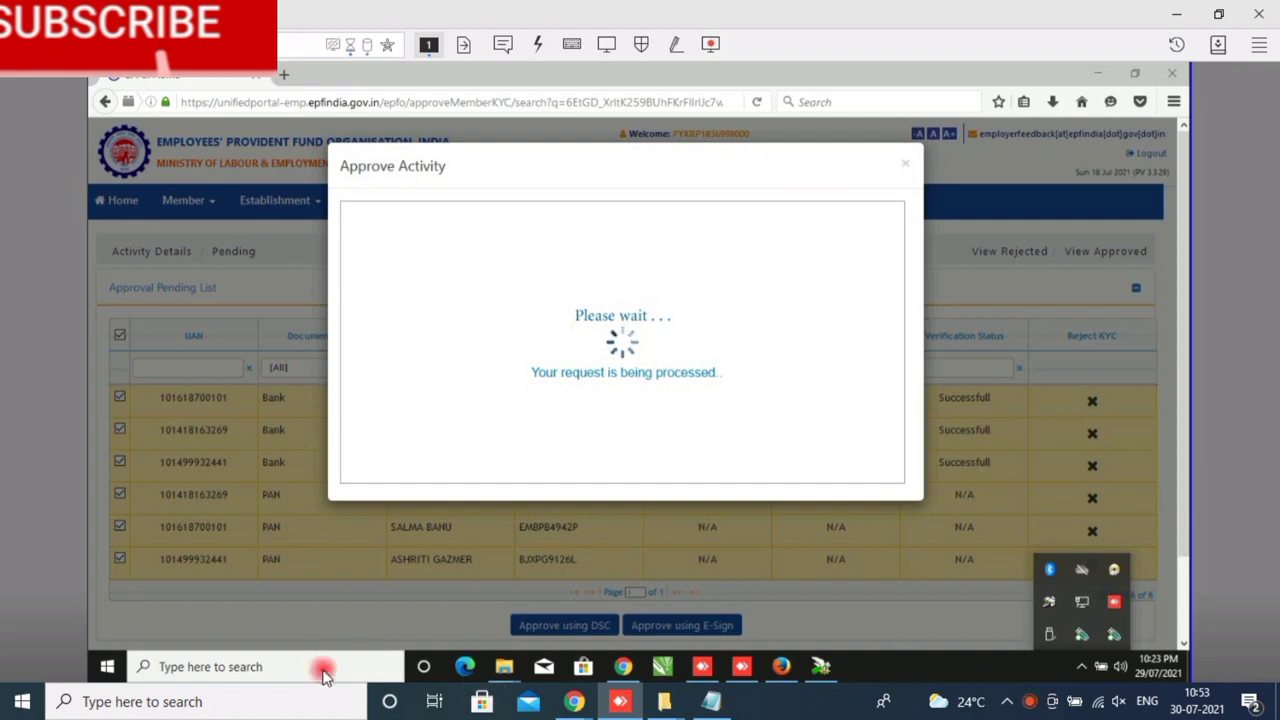
pyautogui.click(478, 441)
pyautogui.click(745, 439)
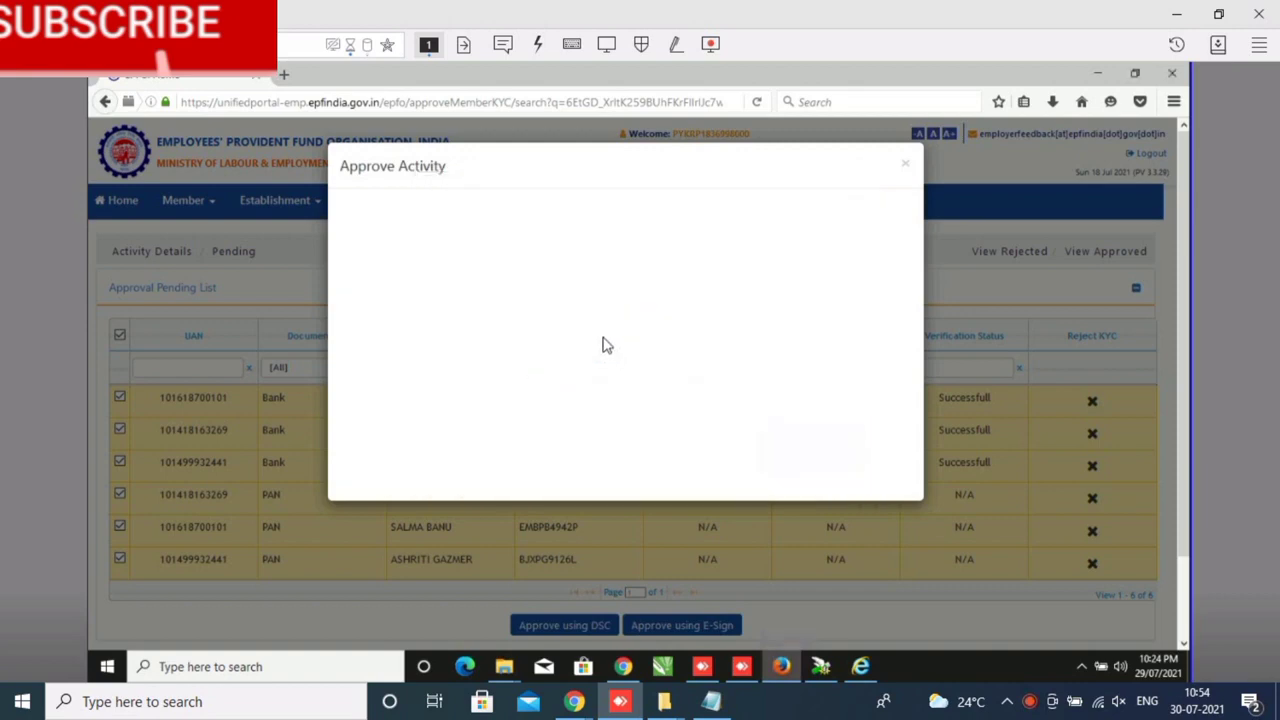
# - Sign the approval PDF with the e-Mudhra Class 2 certificate, verifying with the user PIN
pyautogui.click(594, 382)
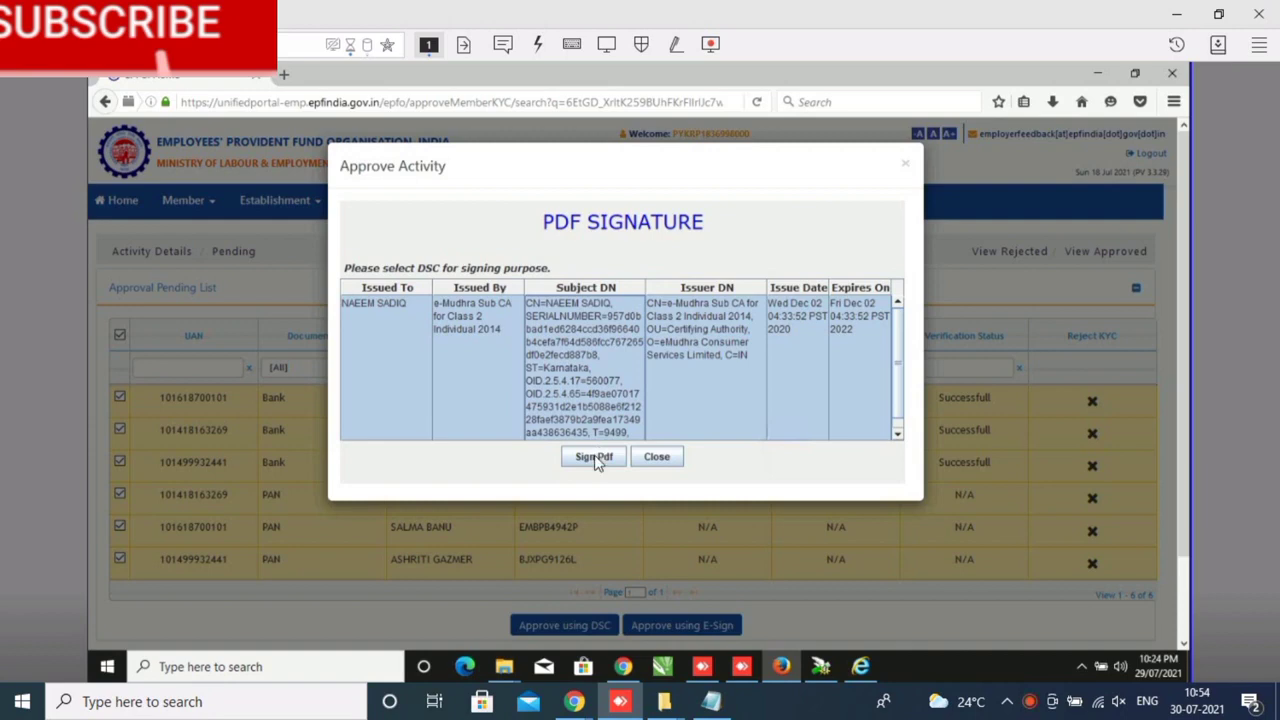
pyautogui.click(594, 456)
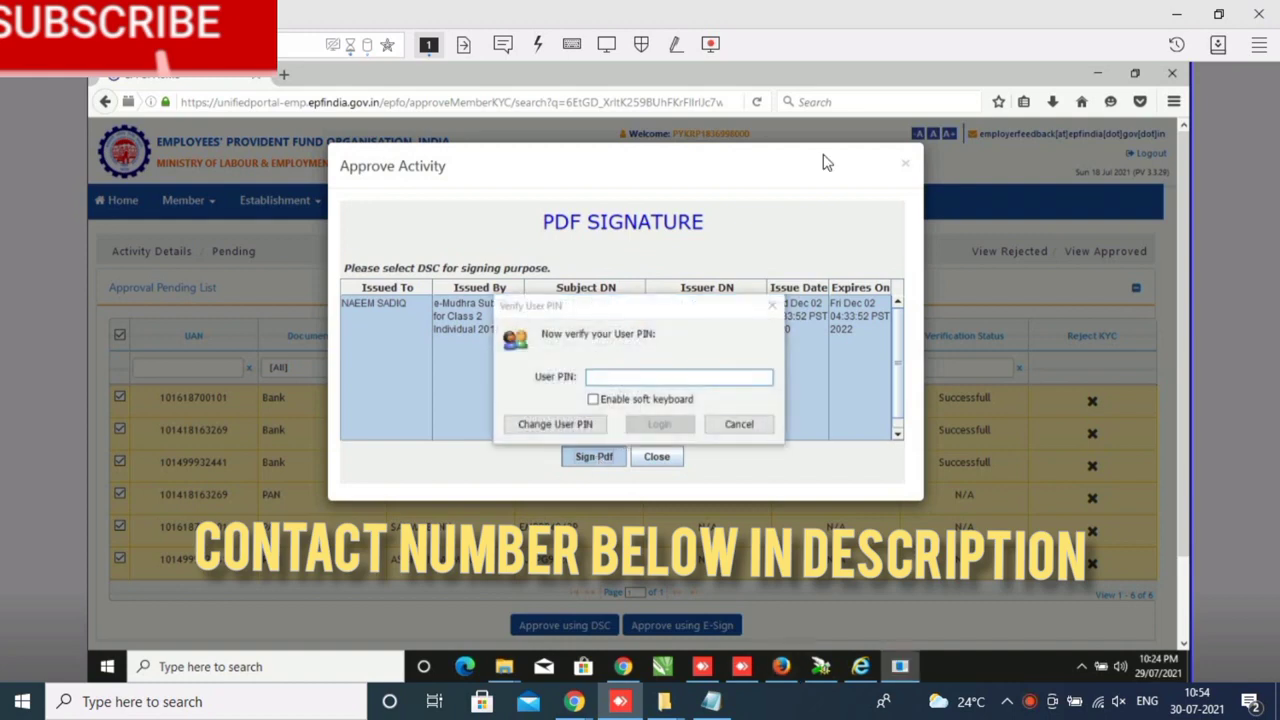
pyautogui.write('•••••••')
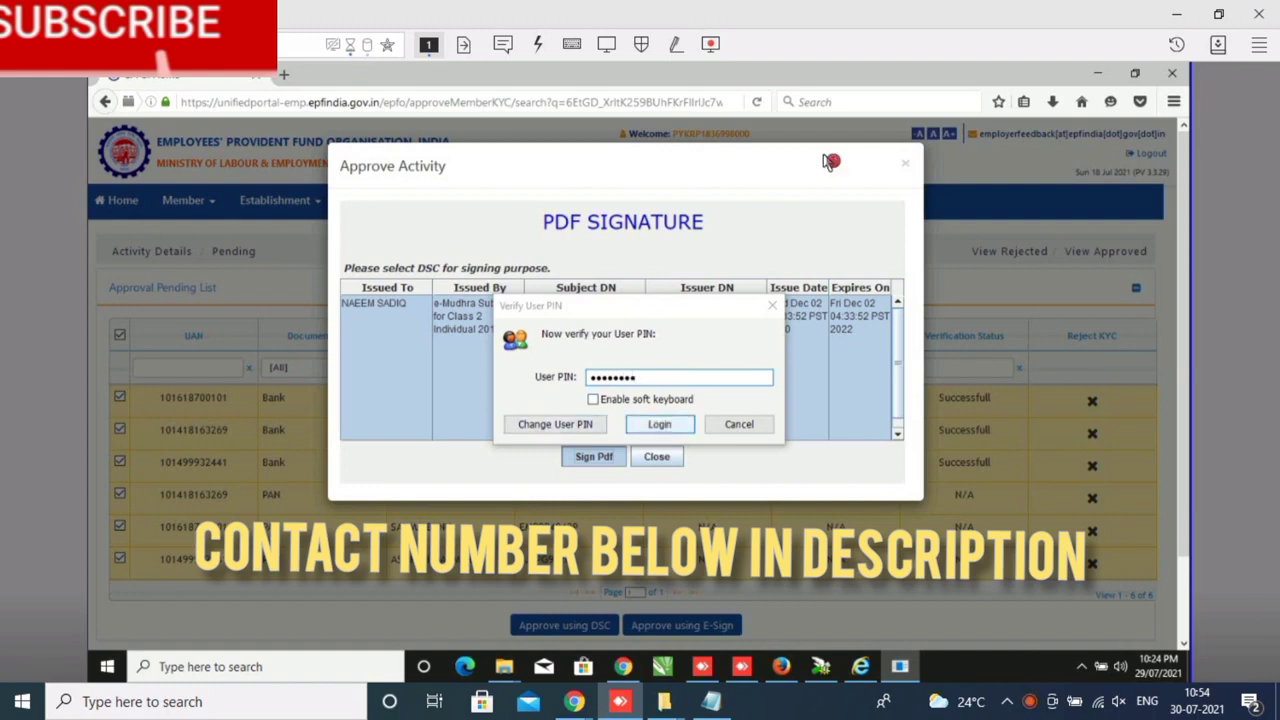
pyautogui.press('Return')
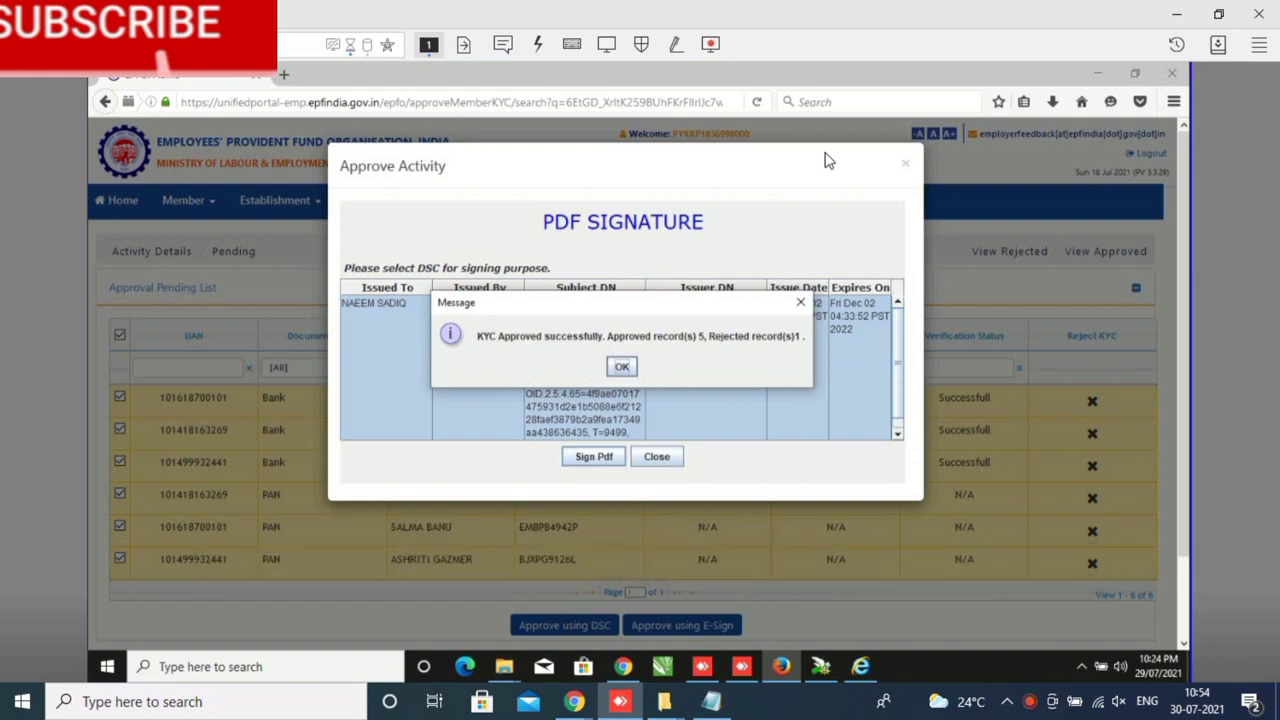
# - Acknowledge the 'KYC Approved' message so the Approval Pending List reloads
pyautogui.click(829, 160)
pyautogui.press('Return')
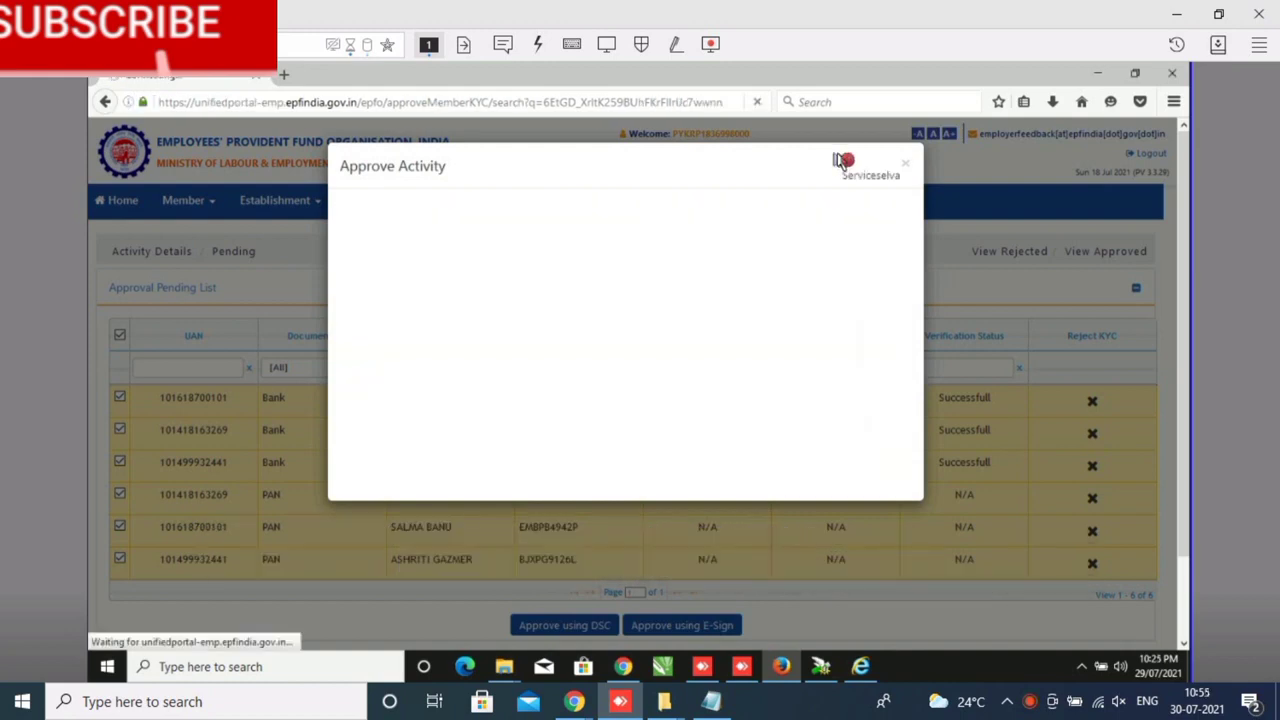